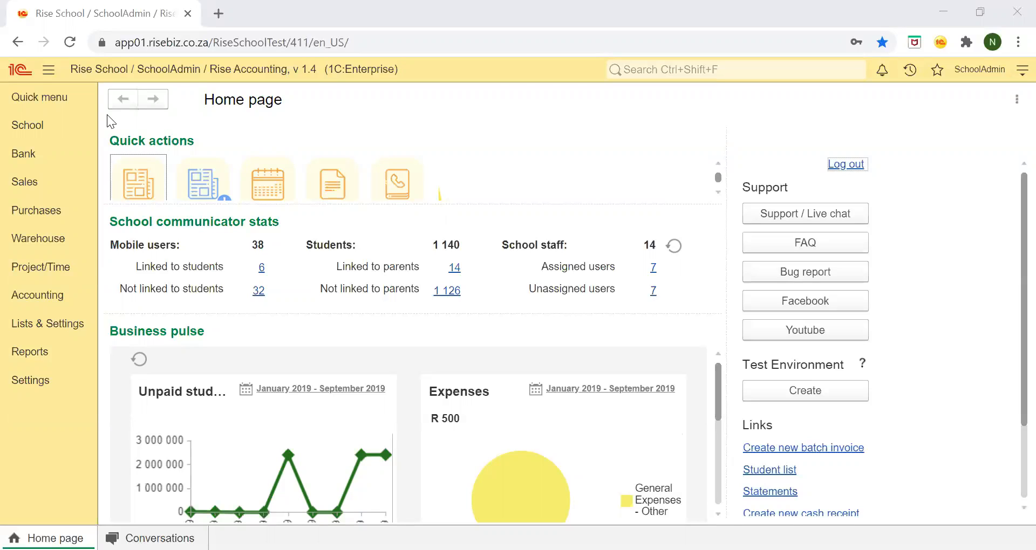
# Review the new, approved and excluded transactions in the bank stream, and close it.
pyautogui.click(12, 153)
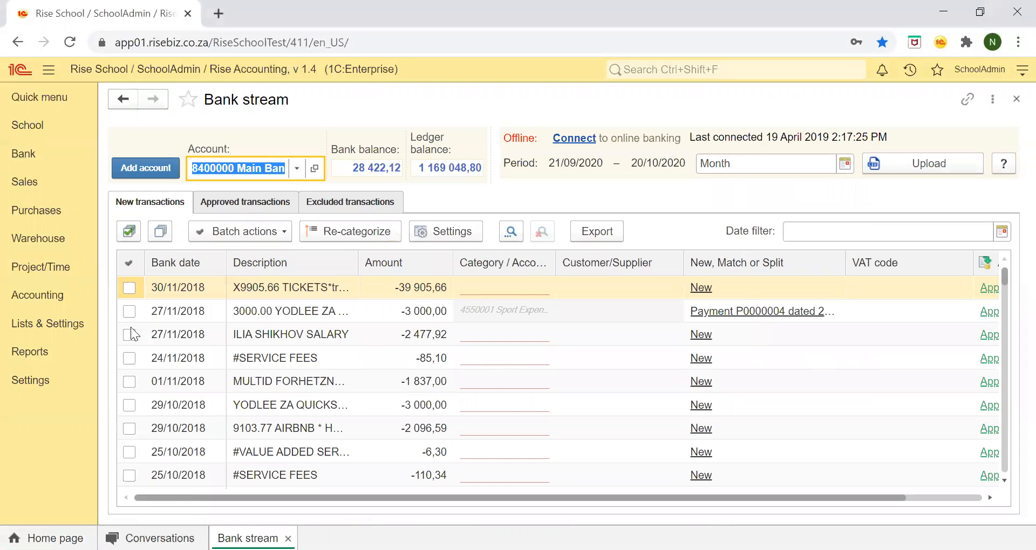
pyautogui.scroll(-5, 199, 386)
pyautogui.scroll(5, 200, 387)
pyautogui.click(243, 198)
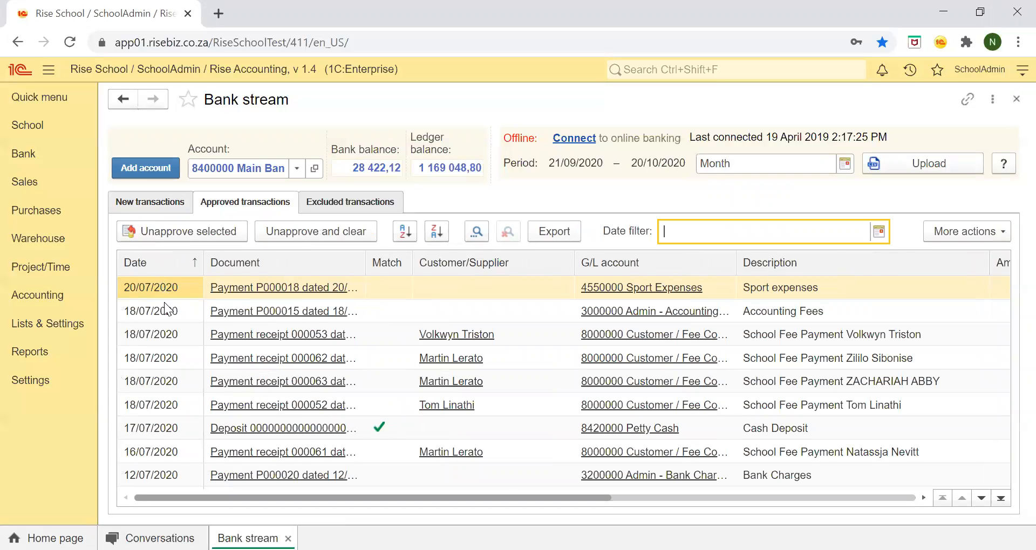
pyautogui.scroll(-3, 179, 415)
pyautogui.scroll(3, 179, 415)
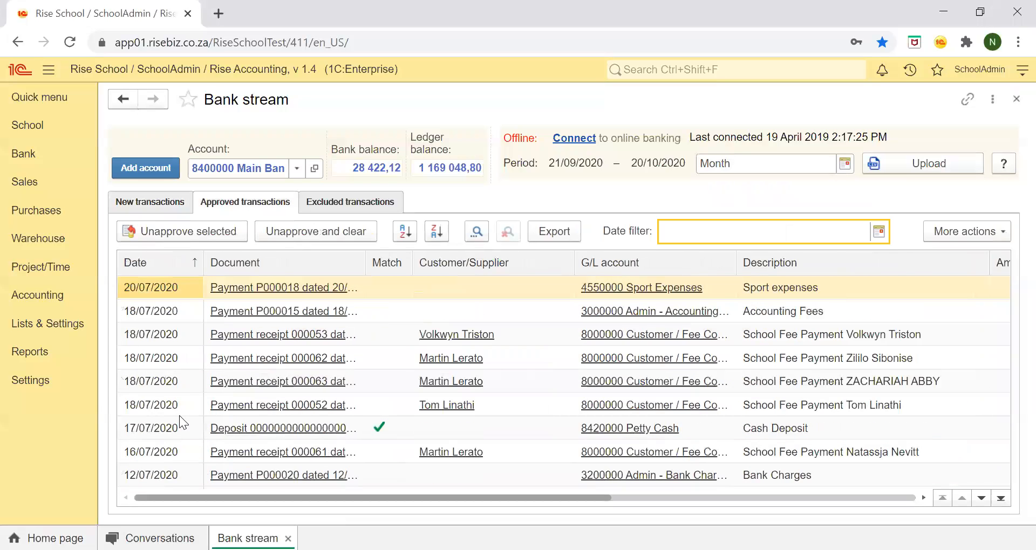
pyautogui.click(345, 202)
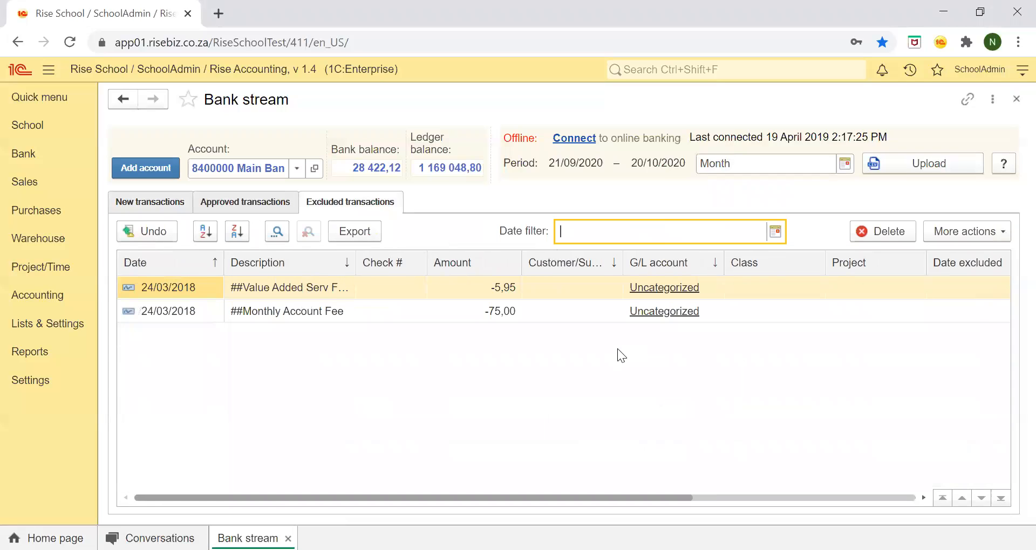
pyautogui.click(1014, 100)
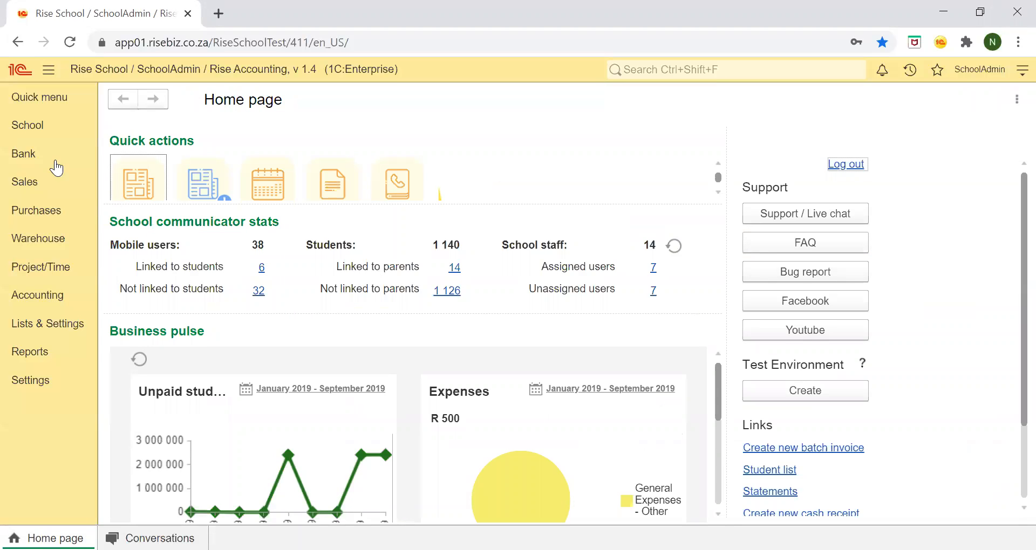
# Create a new bank reconciliation for the main bank account with statement date 31/07/2020.
pyautogui.click(28, 154)
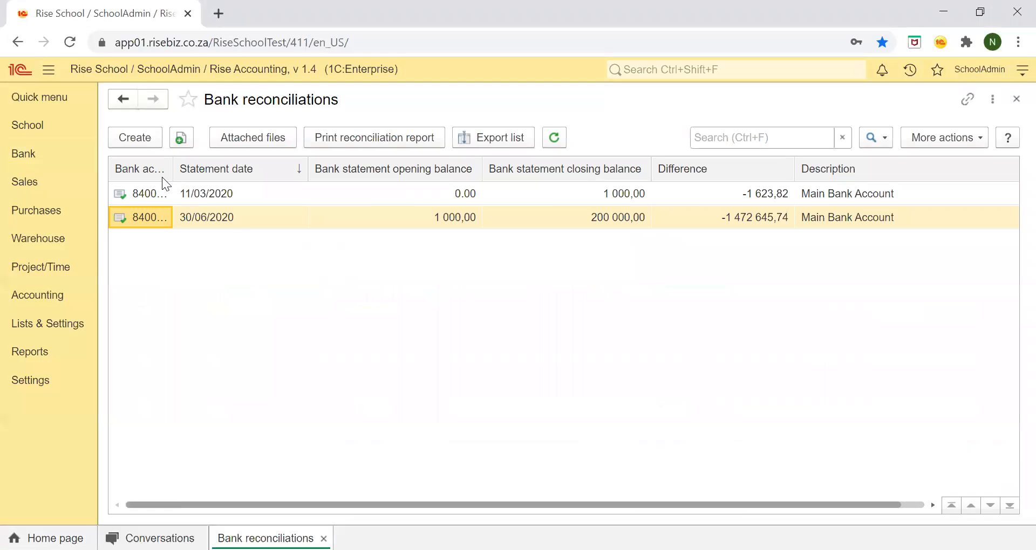
pyautogui.click(133, 140)
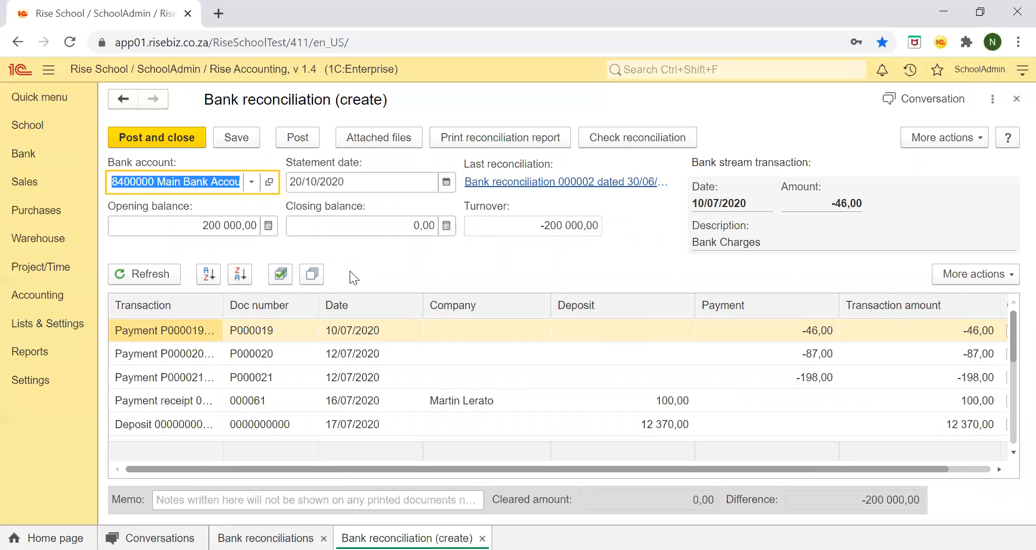
pyautogui.click(446, 182)
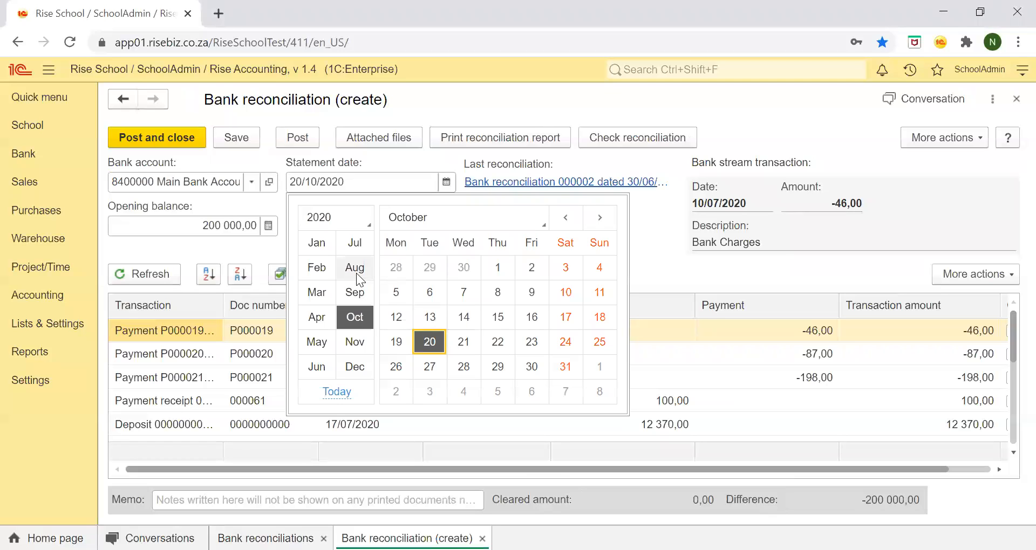
pyautogui.click(348, 252)
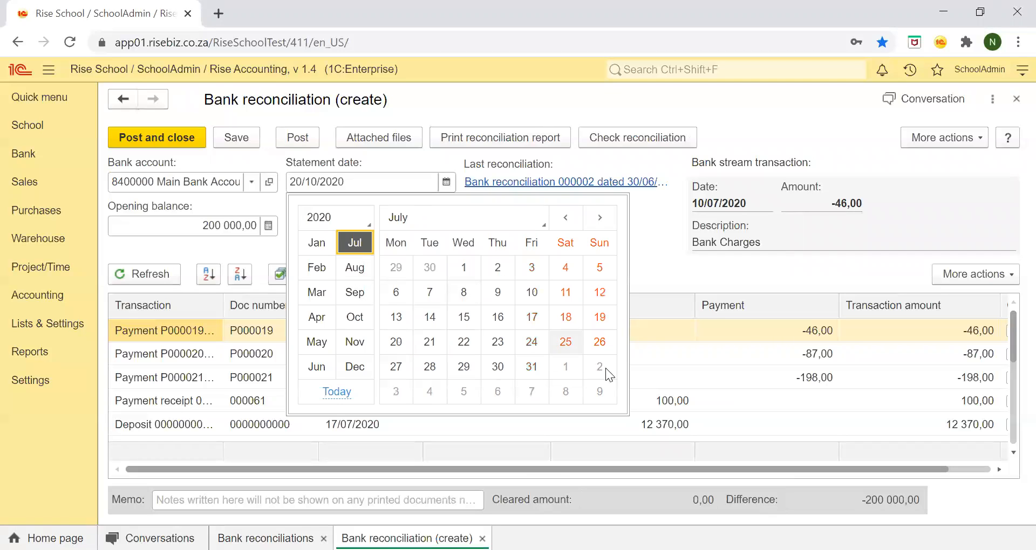
pyautogui.click(531, 367)
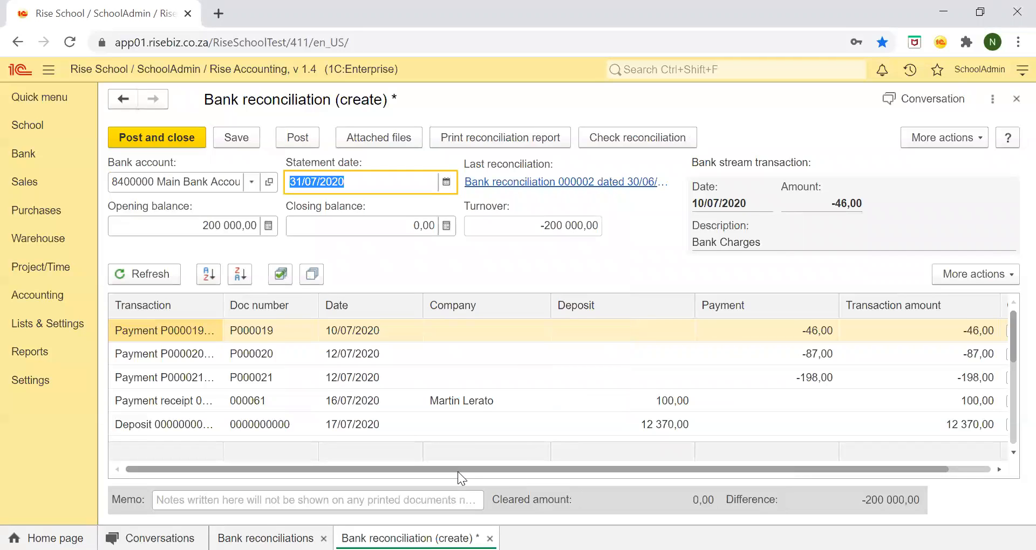
# Try out marking all listed transactions as cleared and unclearing them all again.
pyautogui.moveTo(448, 468); pyautogui.dragTo(643, 461)
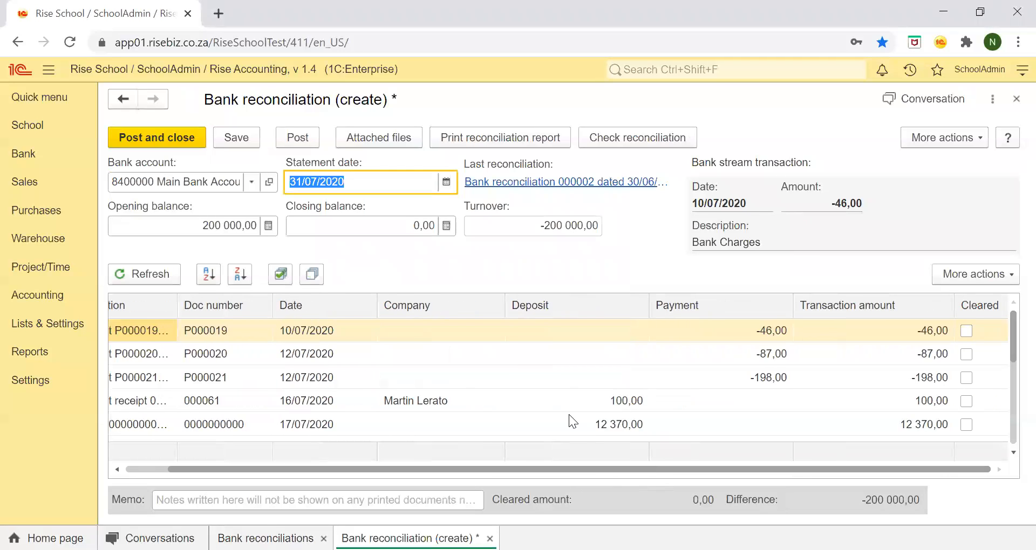
pyautogui.scroll(-5, 569, 415)
pyautogui.scroll(5, 568, 415)
pyautogui.click(280, 274)
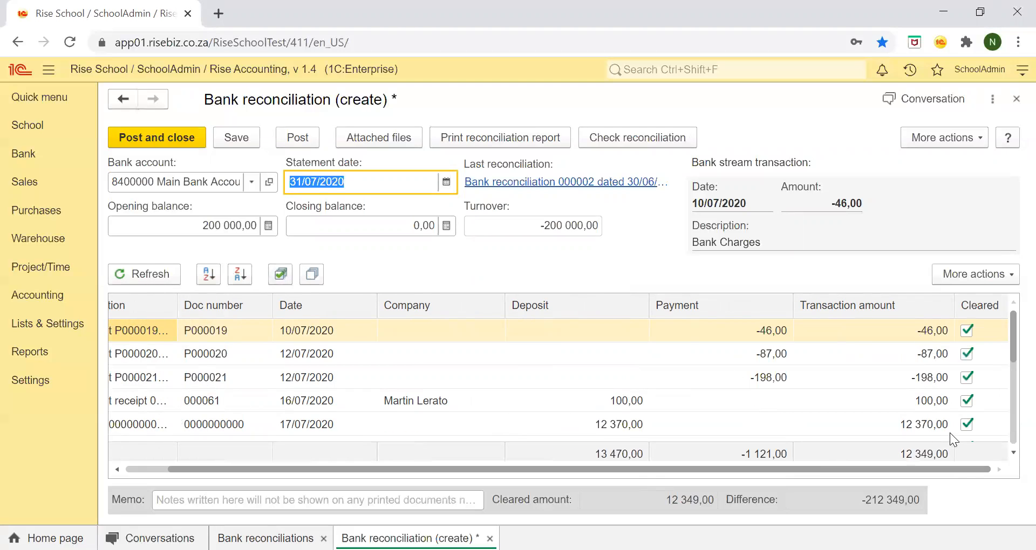
pyautogui.click(316, 281)
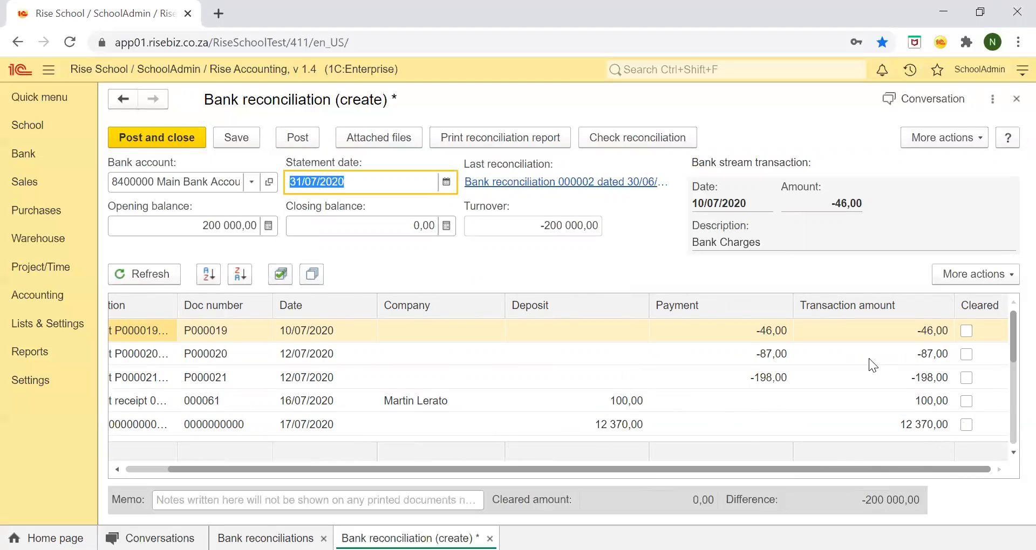
pyautogui.scroll(-3, 737, 435)
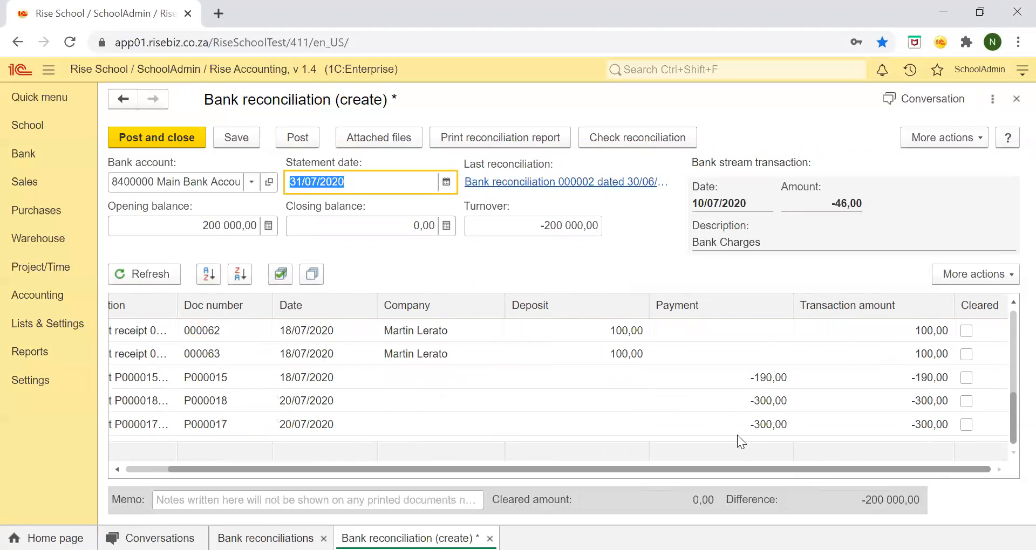
pyautogui.scroll(3, 737, 435)
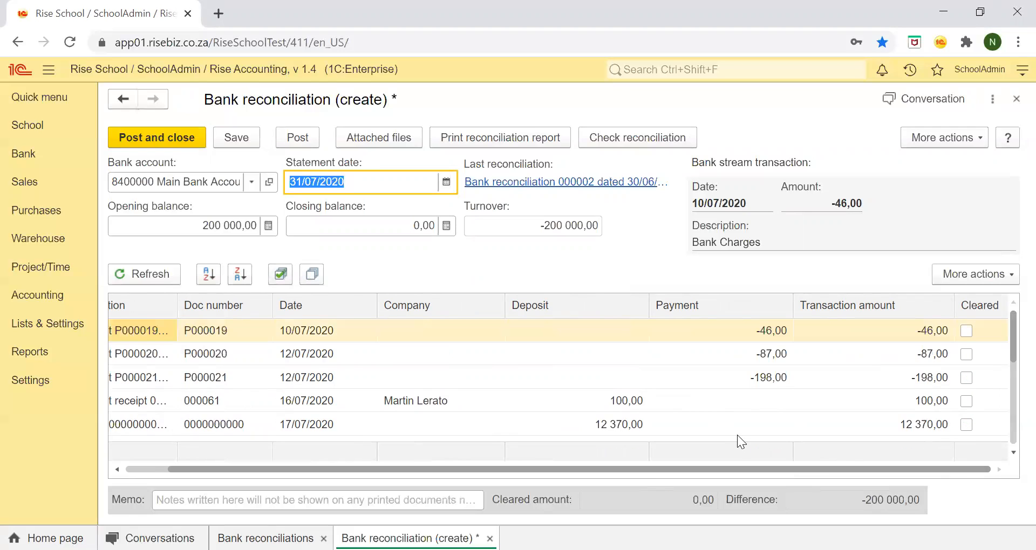
pyautogui.click(285, 281)
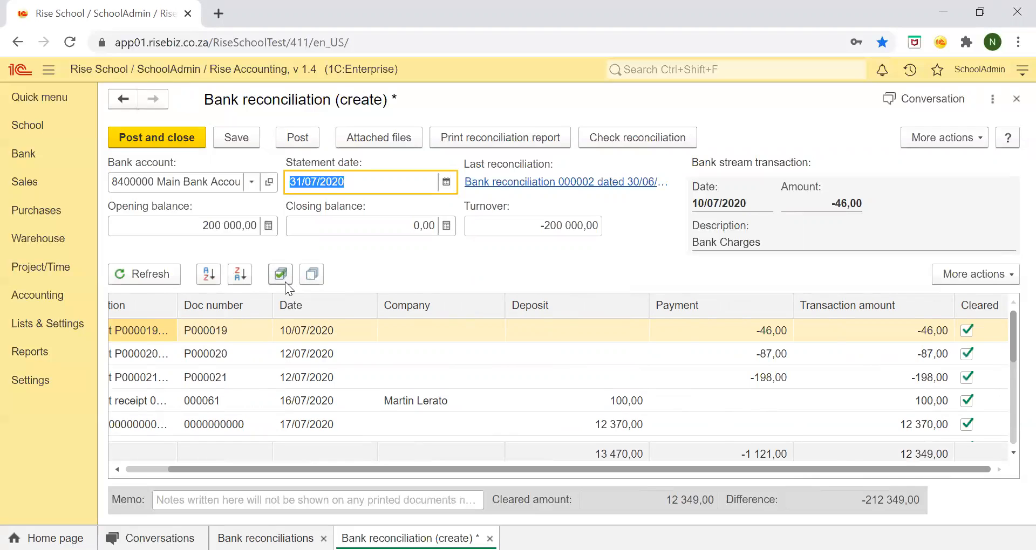
pyautogui.click(311, 275)
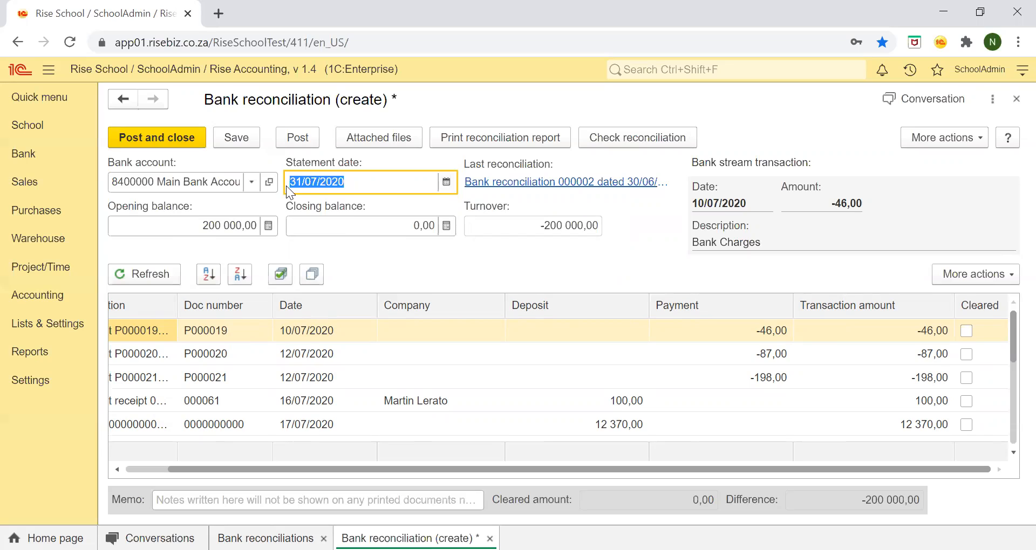
# Set the reconciliation's closing balance to 212 349,00.
pyautogui.click(348, 225)
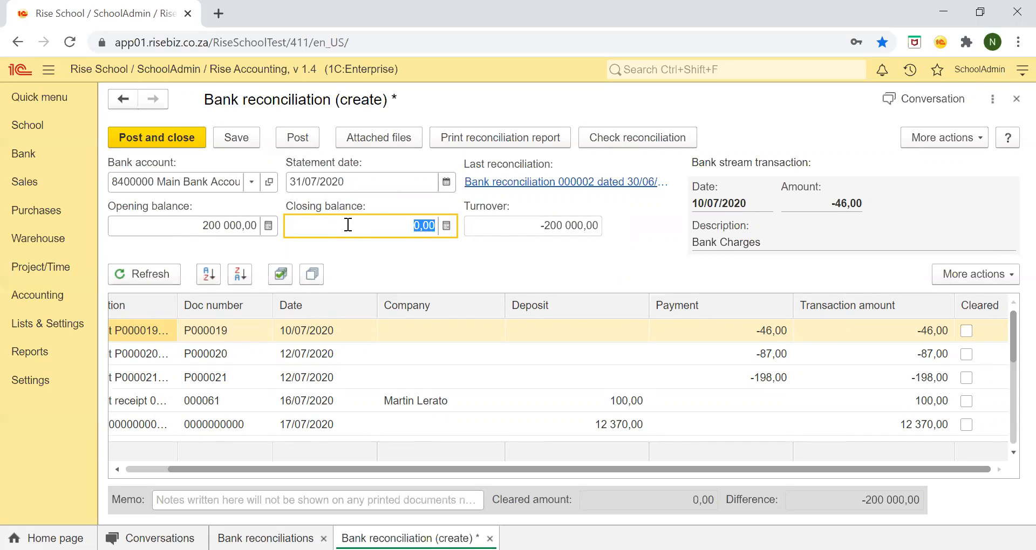
pyautogui.write('212 349')
pyautogui.press('Tab')
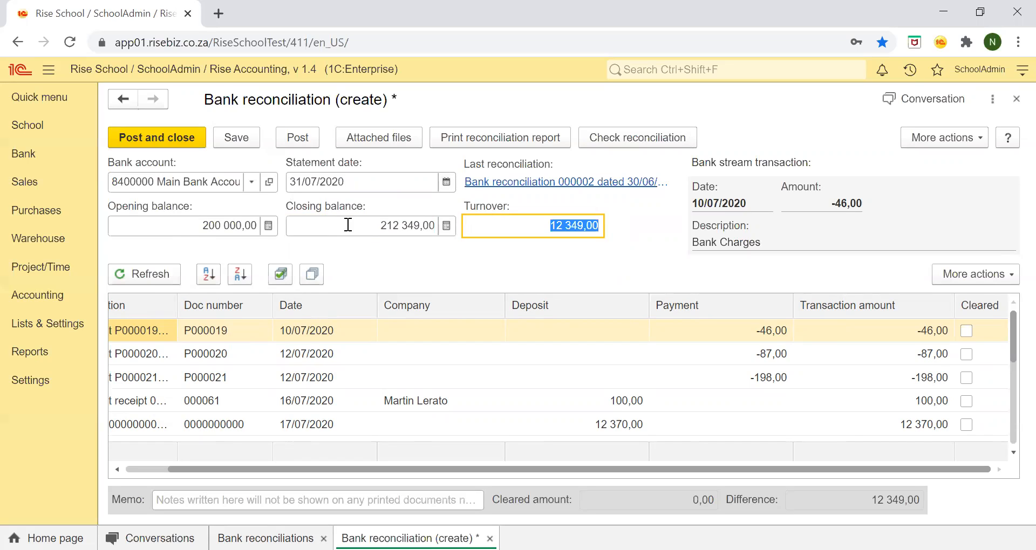
# Refresh and clear all listed transactions, and post and close the reconciliation.
pyautogui.click(150, 276)
pyautogui.click(287, 275)
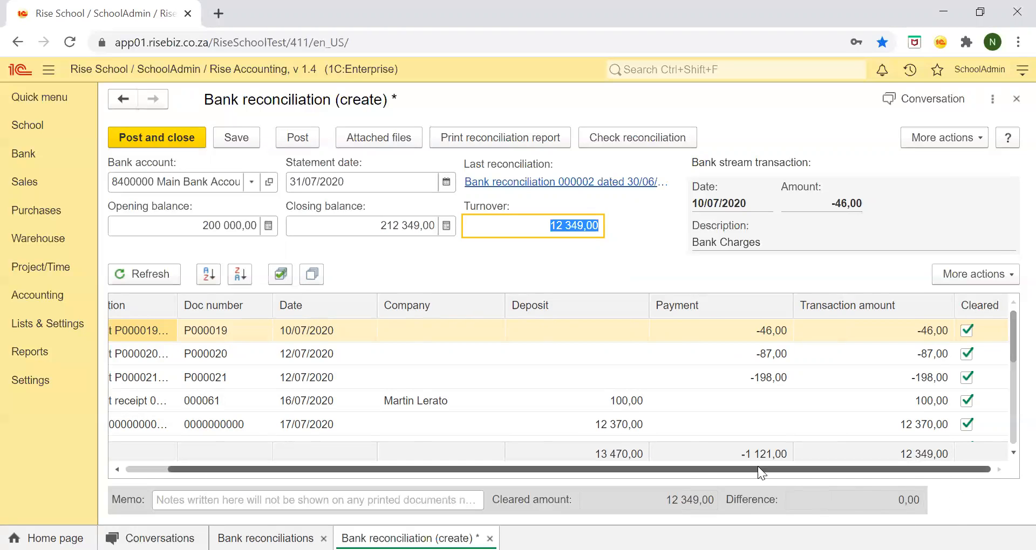
pyautogui.moveTo(810, 476); pyautogui.dragTo(644, 488)
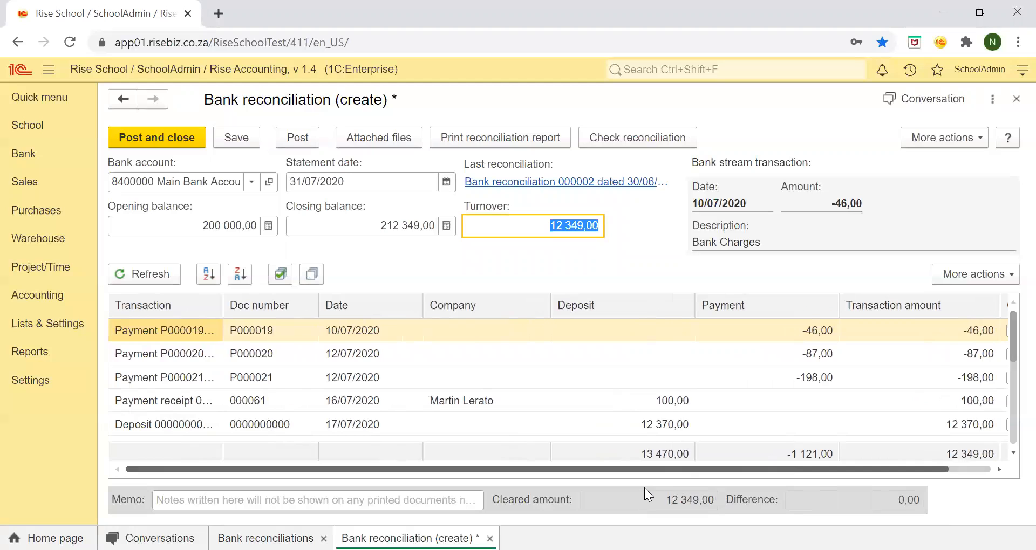
pyautogui.scroll(-2, 504, 418)
pyautogui.scroll(2, 507, 426)
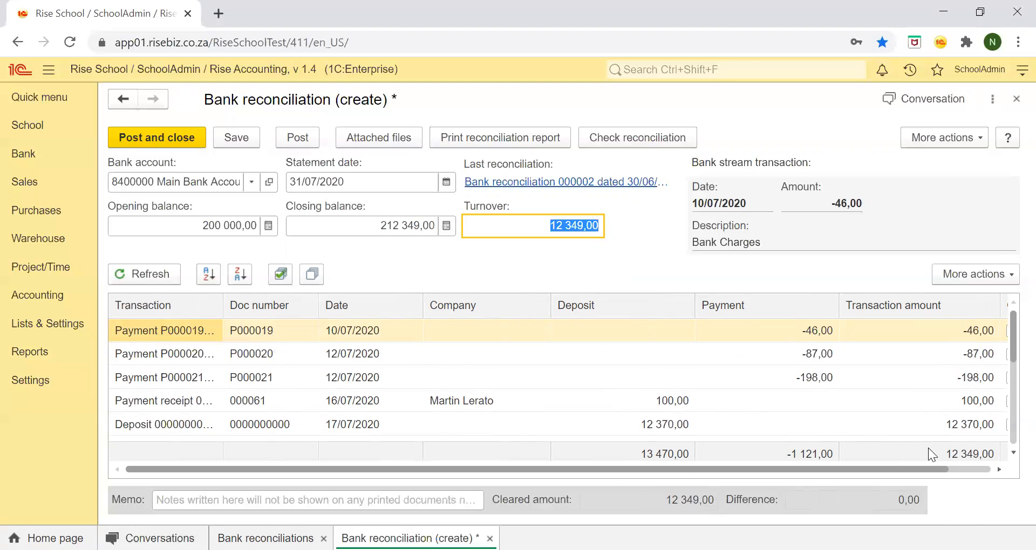
pyautogui.click(181, 136)
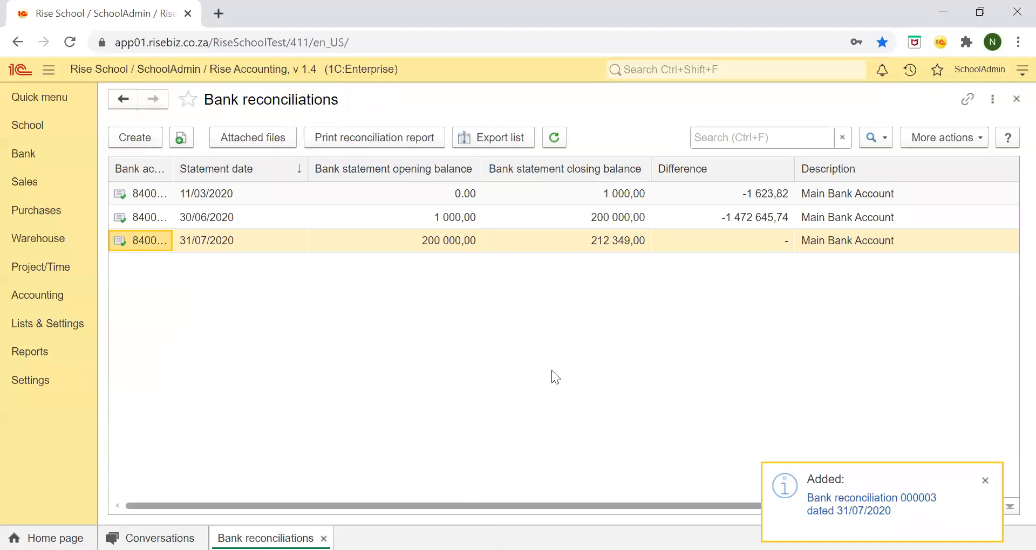
# Open the file attachments of the 31/07/2020 reconciliation and start adding a file from disk, browsing to the Desktop folder.
pyautogui.doubleClick(434, 246)
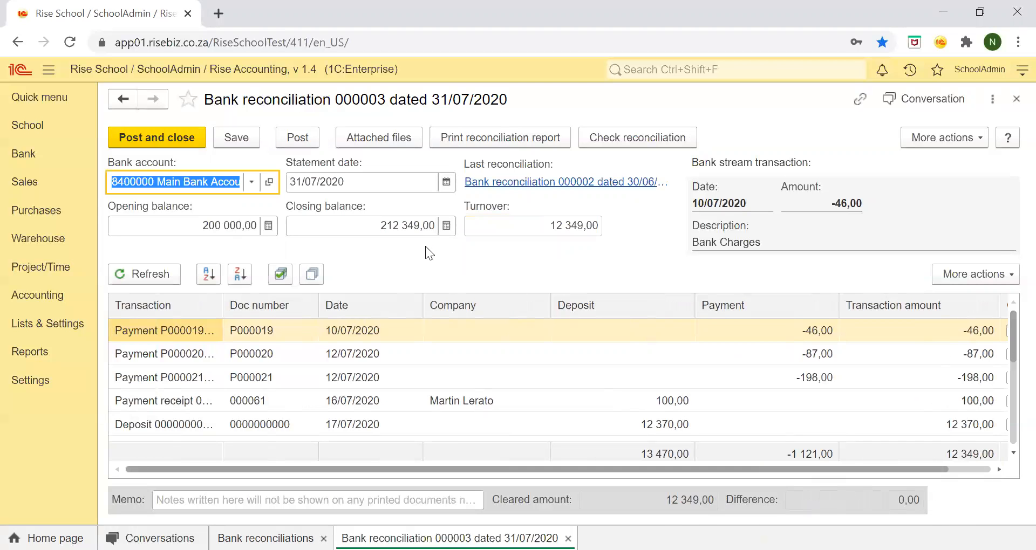
pyautogui.click(367, 142)
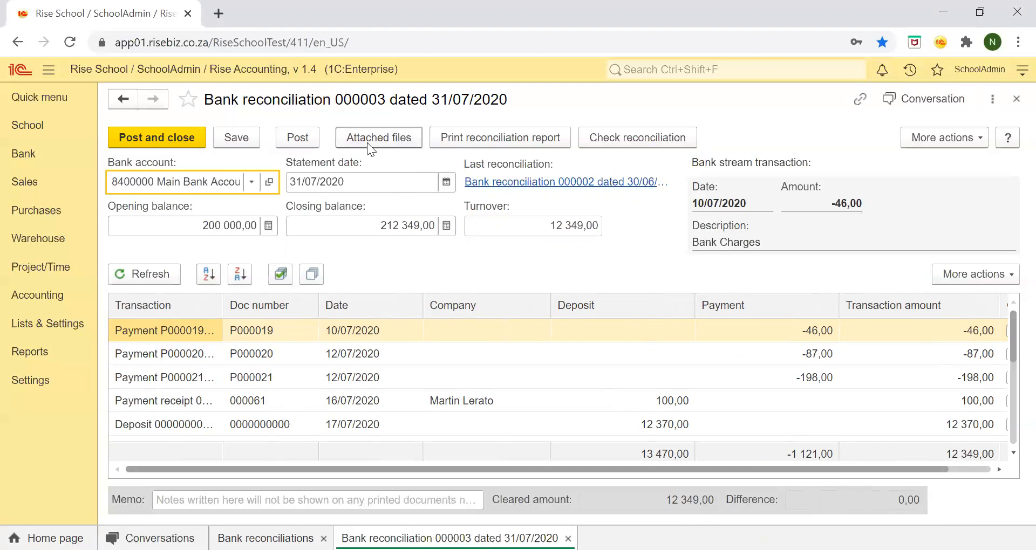
pyautogui.click(130, 159)
pyautogui.click(144, 185)
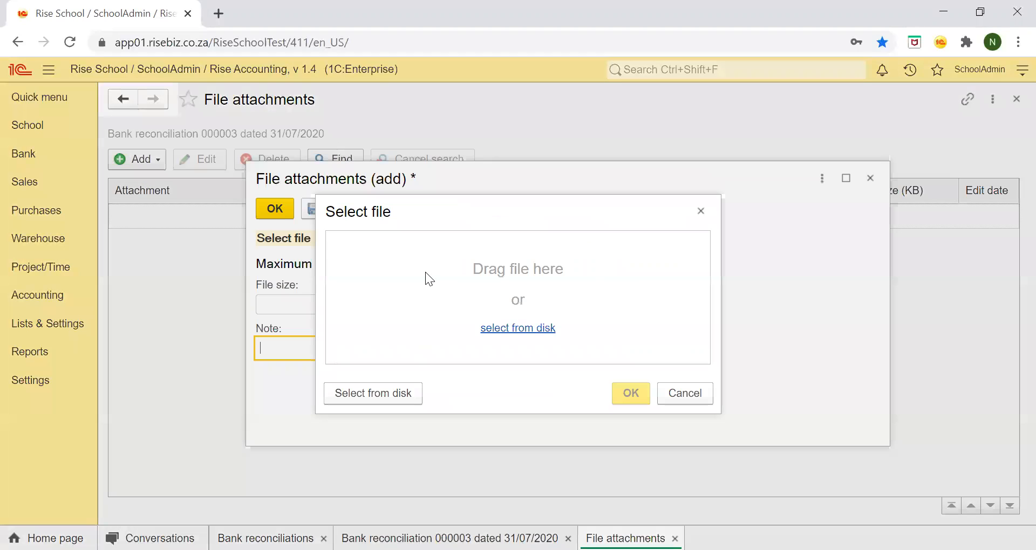
pyautogui.click(510, 330)
pyautogui.click(64, 171)
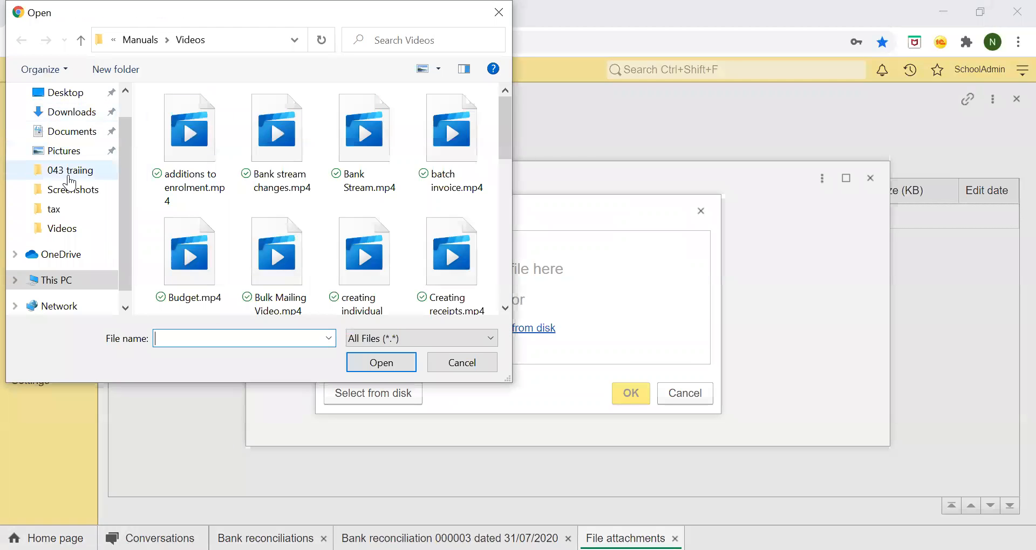
pyautogui.click(61, 112)
pyautogui.click(48, 101)
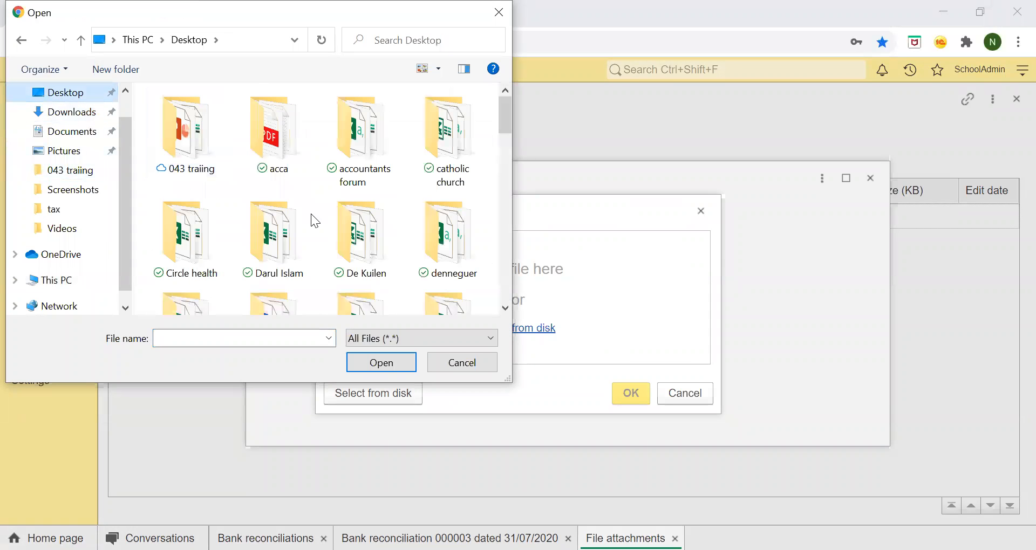
# Cancel adding the attachment without saving, and close the attachments list and the 31/07/2020 reconciliation.
pyautogui.click(463, 363)
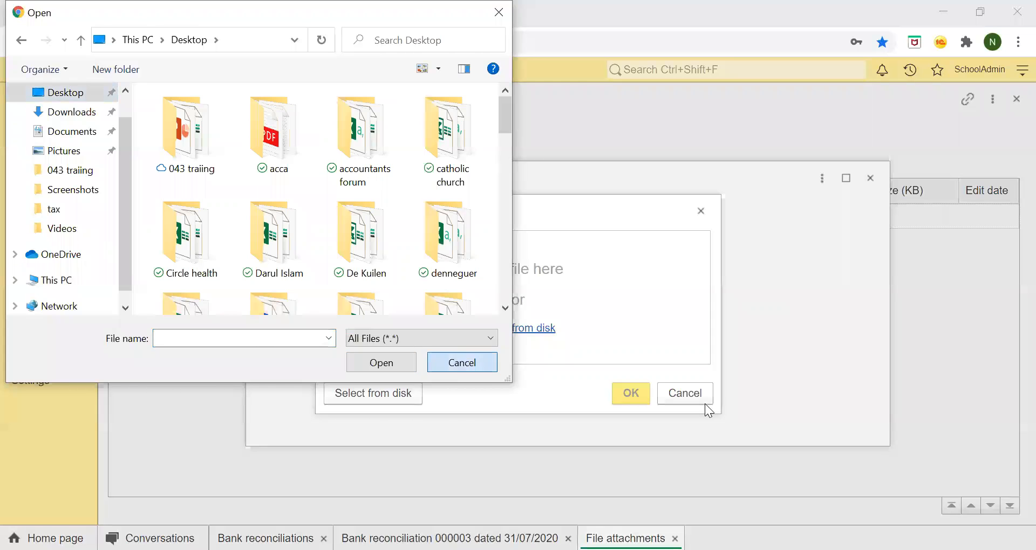
pyautogui.click(702, 401)
pyautogui.click(870, 179)
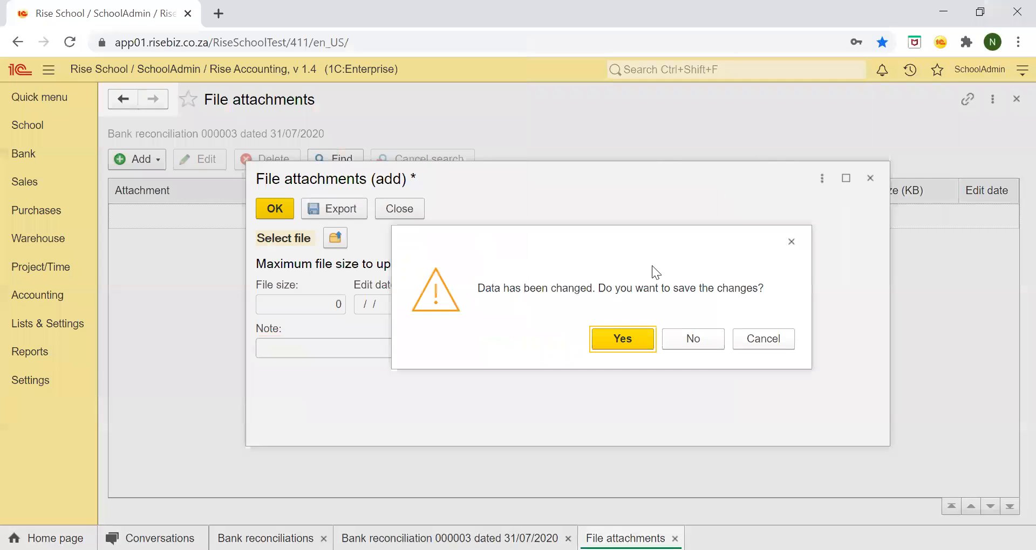
pyautogui.click(677, 339)
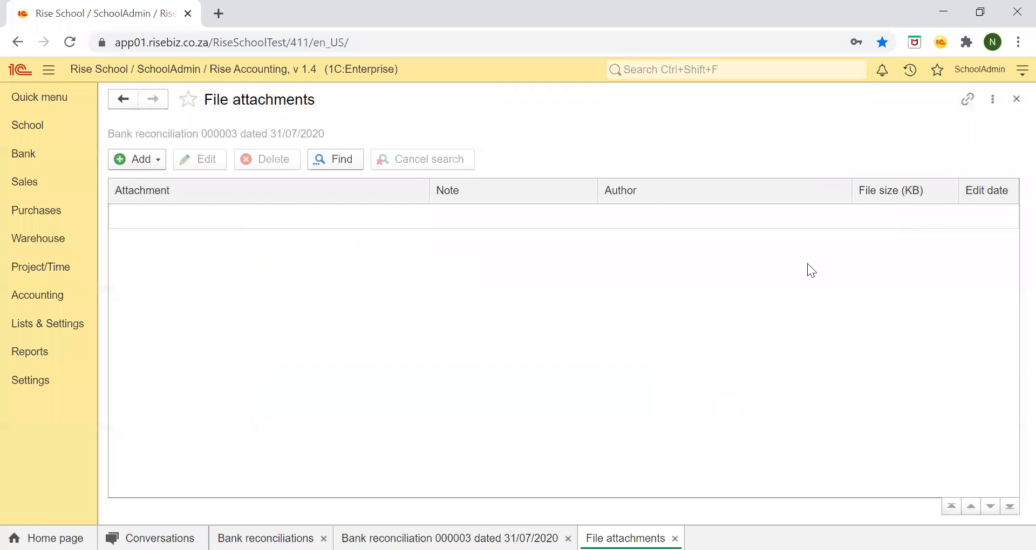
pyautogui.click(1017, 99)
pyautogui.click(1014, 100)
# Check the reconciliation dated 11/03/2020, examine the reconciled documents in the report, and open the payment receipt dated 30/05/2018.
pyautogui.doubleClick(612, 193)
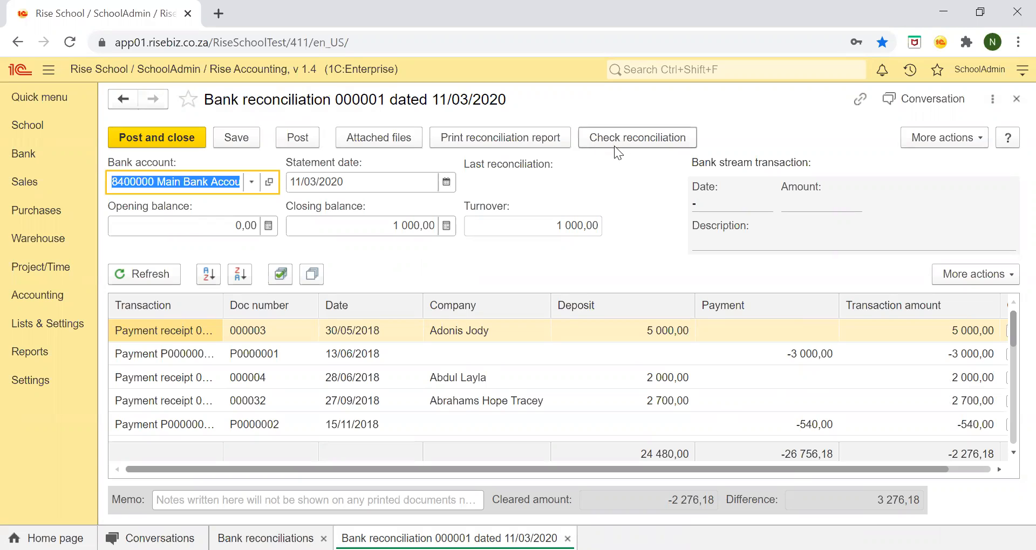
pyautogui.click(650, 140)
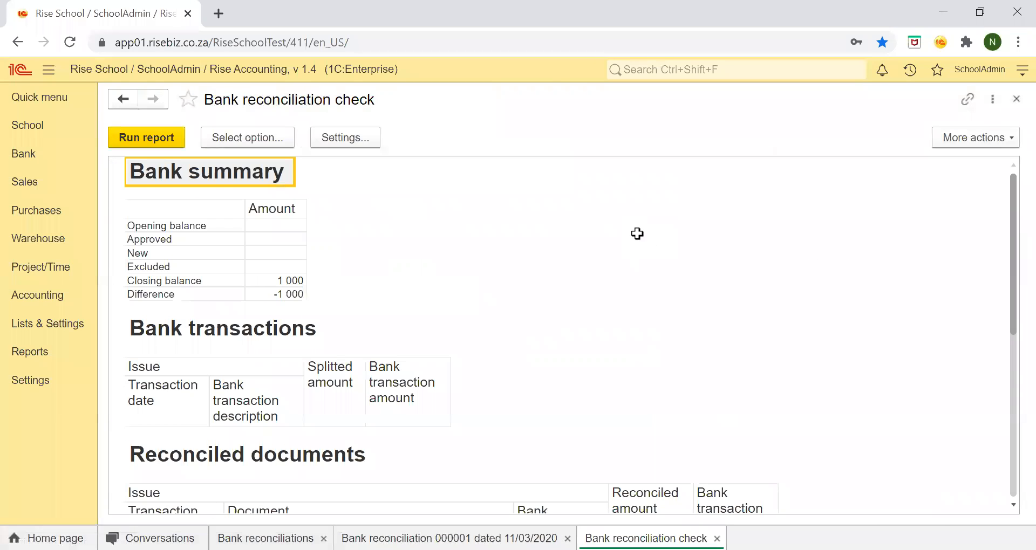
pyautogui.scroll(-6, 678, 338)
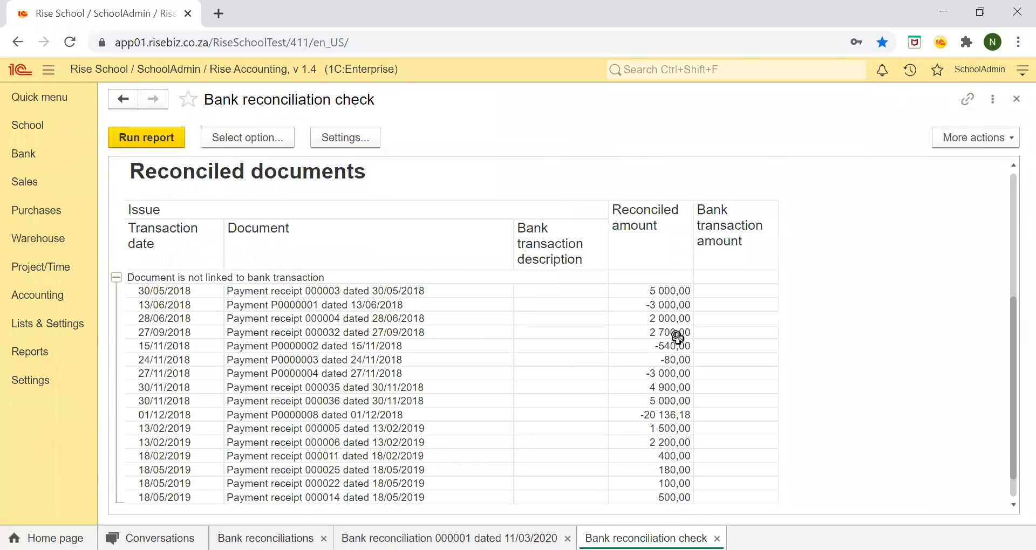
pyautogui.scroll(3, 678, 338)
pyautogui.scroll(-3, 678, 339)
pyautogui.scroll(4, 678, 339)
pyautogui.scroll(-1, 677, 338)
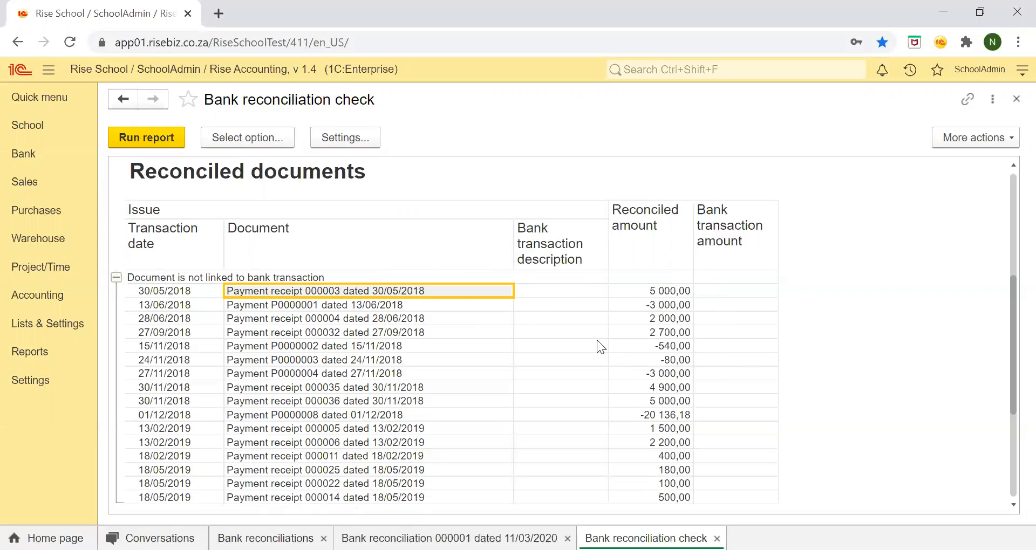
pyautogui.doubleClick(462, 294)
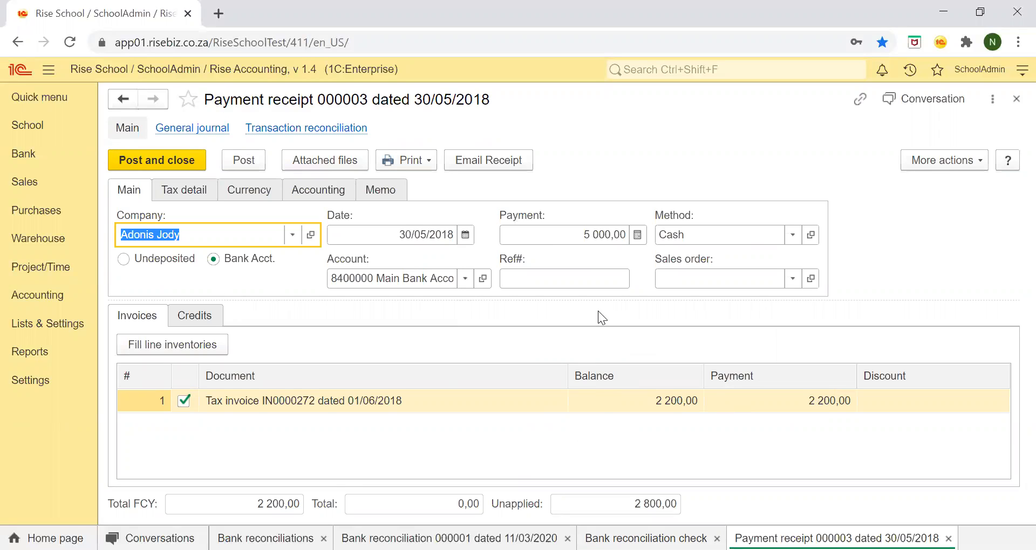
# Close the payment receipt, the reconciliation check report and the reconciliation dated 11/03/2020.
pyautogui.click(584, 309)
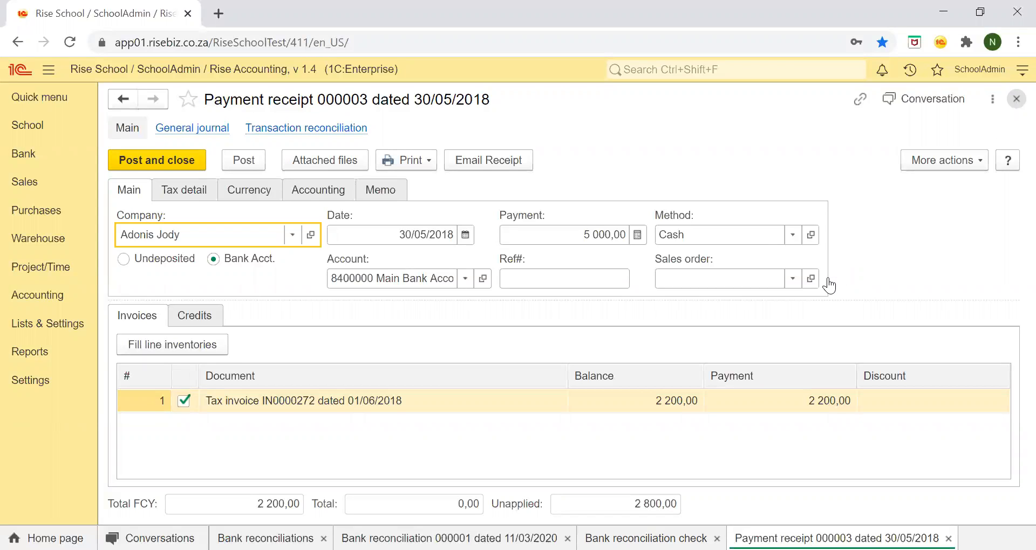
pyautogui.press('Escape')
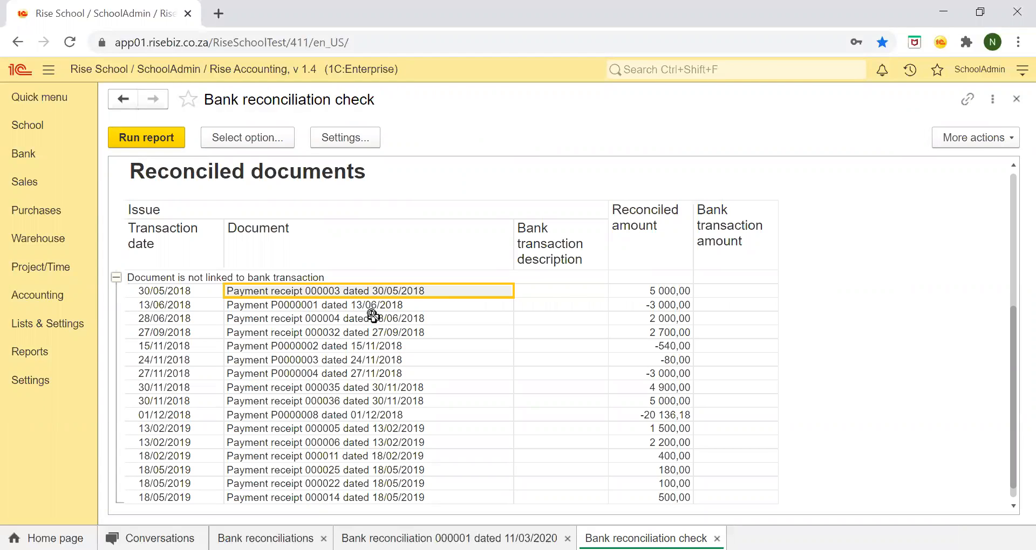
pyautogui.click(1012, 105)
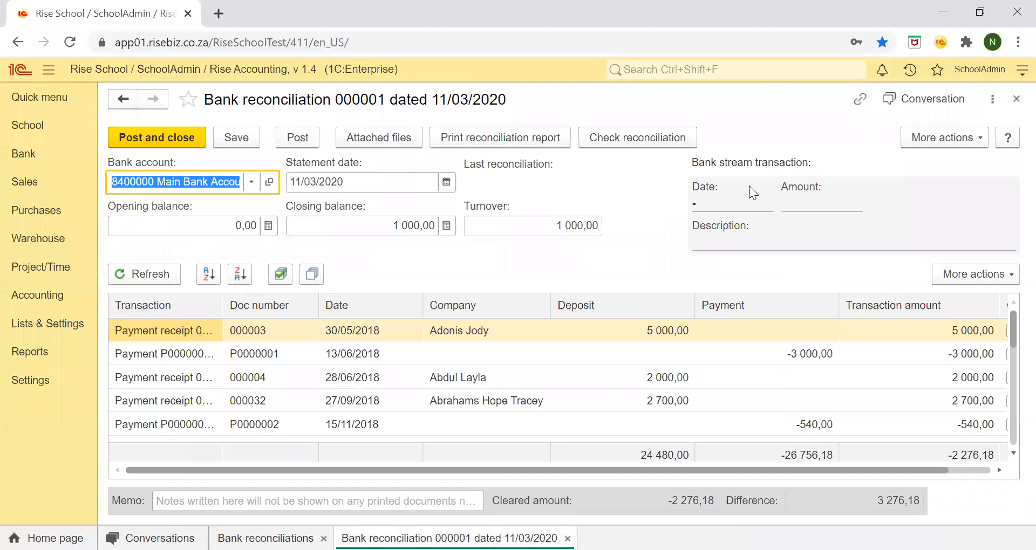
pyautogui.click(1016, 100)
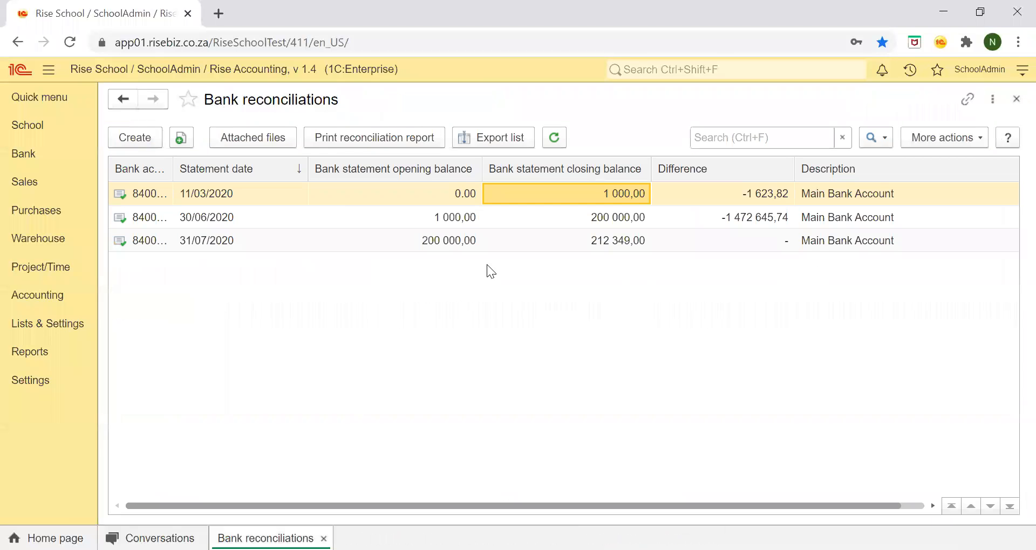
# Preview the printed reconciliation report for 31/07/2020, examine its summary, cleared payments and cleared deposits, and close the preview.
pyautogui.click(438, 244)
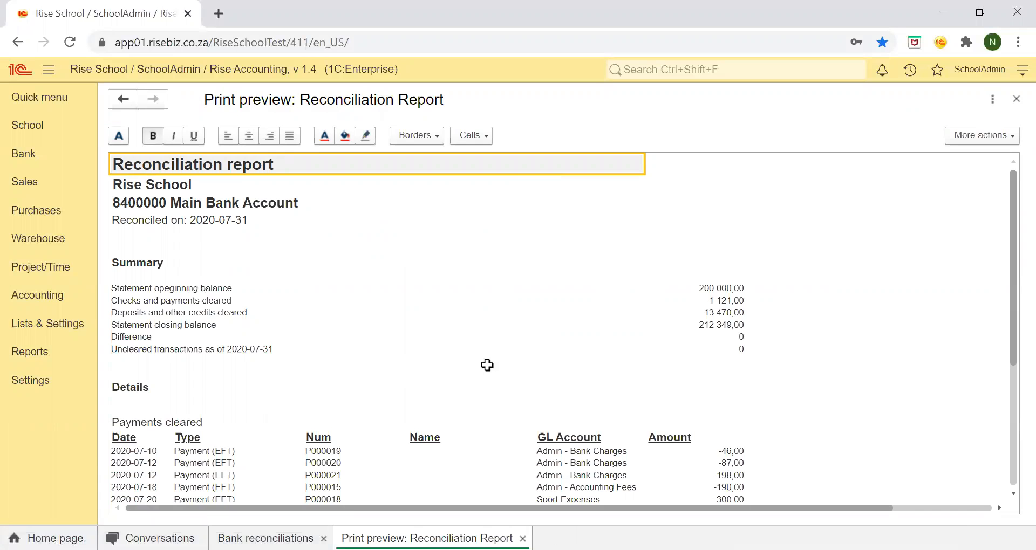
pyautogui.scroll(-4, 435, 413)
pyautogui.scroll(1, 435, 413)
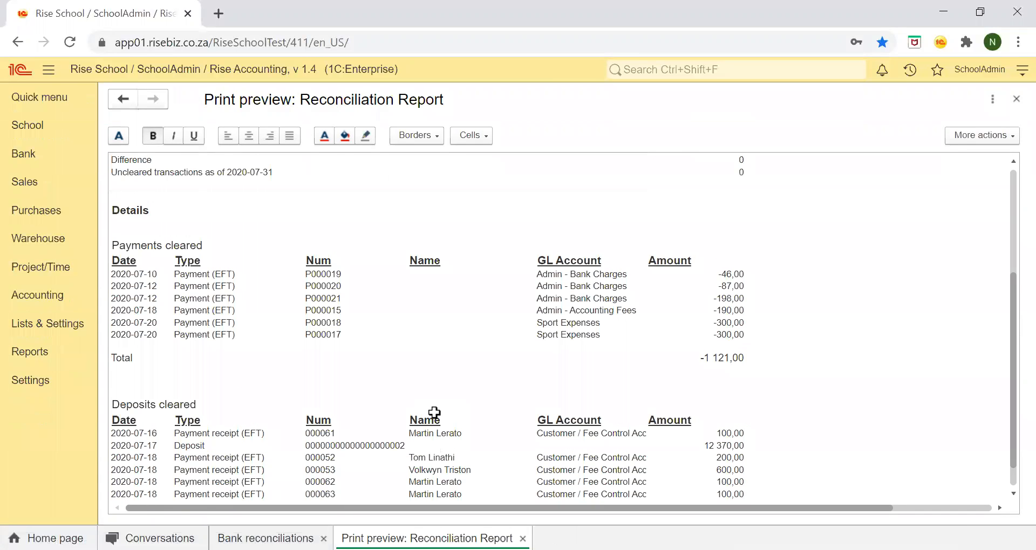
pyautogui.scroll(-5, 434, 413)
pyautogui.scroll(4, 435, 412)
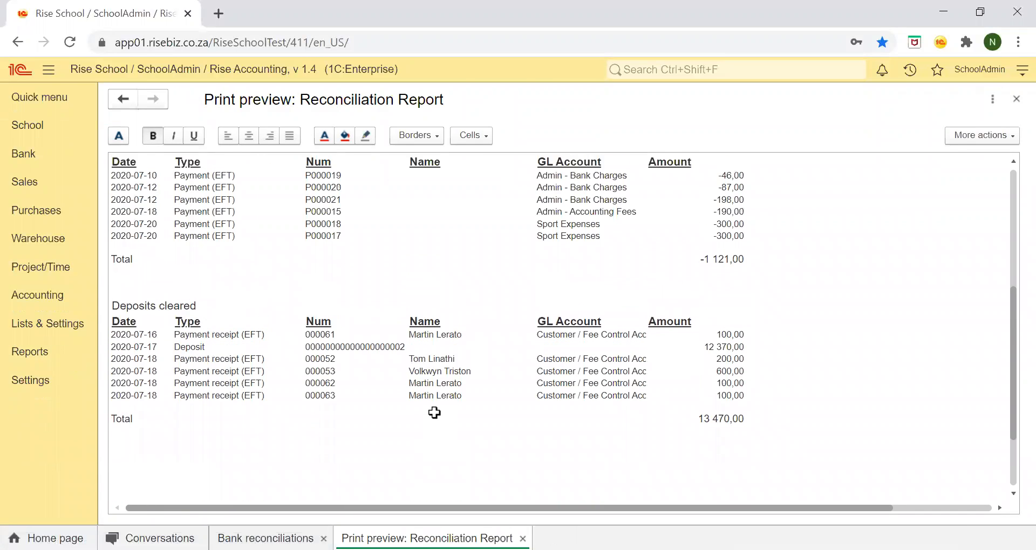
pyautogui.scroll(1, 434, 413)
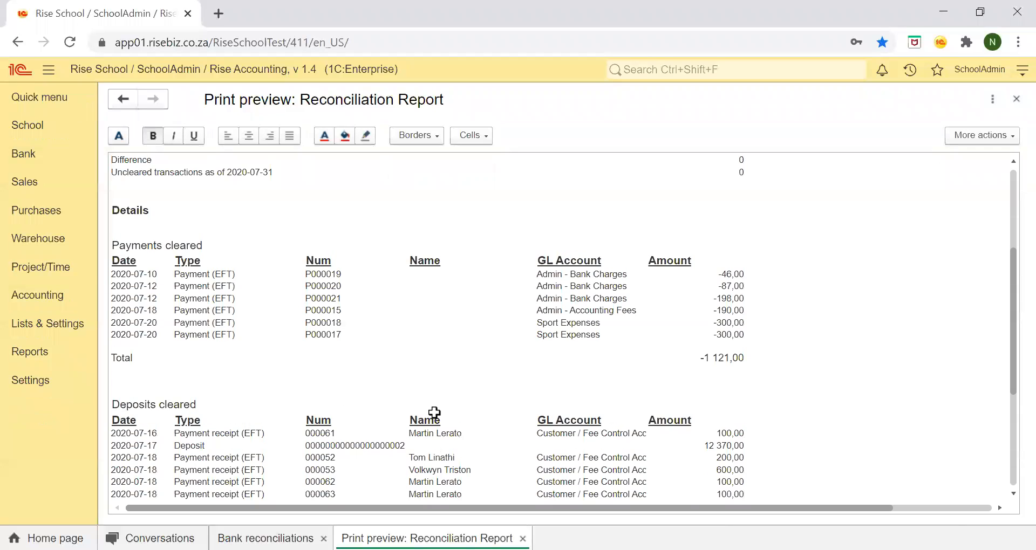
pyautogui.scroll(5, 434, 412)
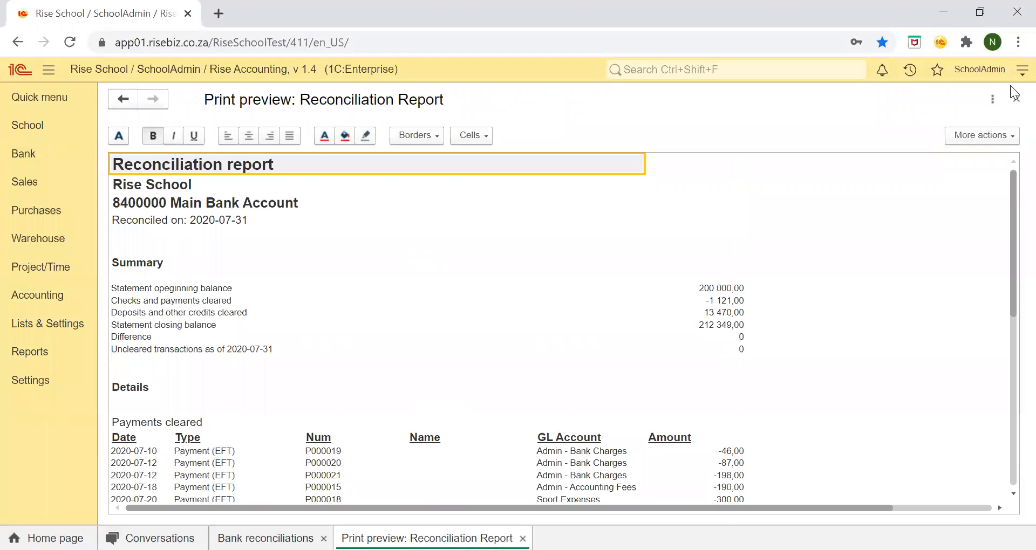
pyautogui.click(1017, 99)
# Open the 31/07/2020 reconciliation, preview its reconciliation report from within the document, and close the preview.
pyautogui.click(512, 244)
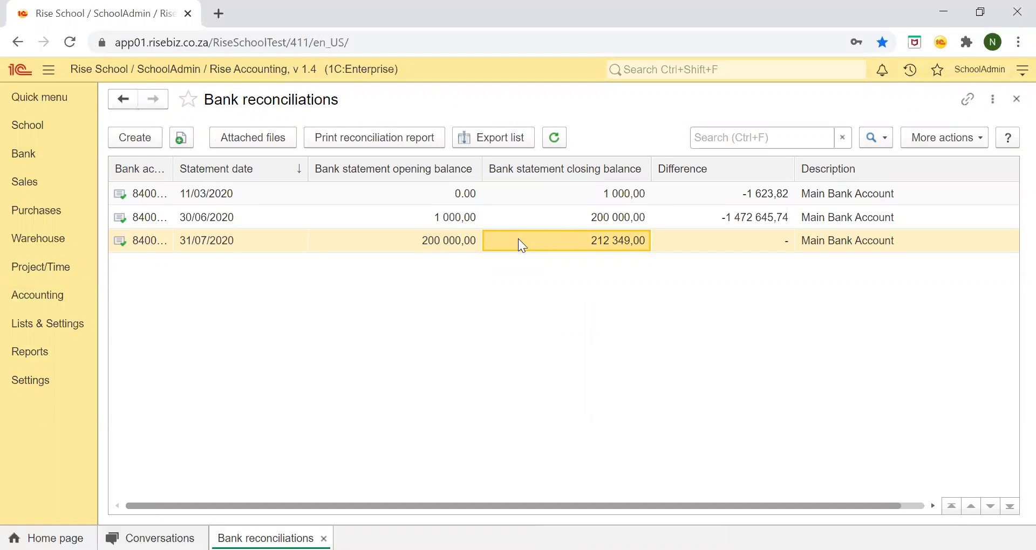
pyautogui.doubleClick(669, 243)
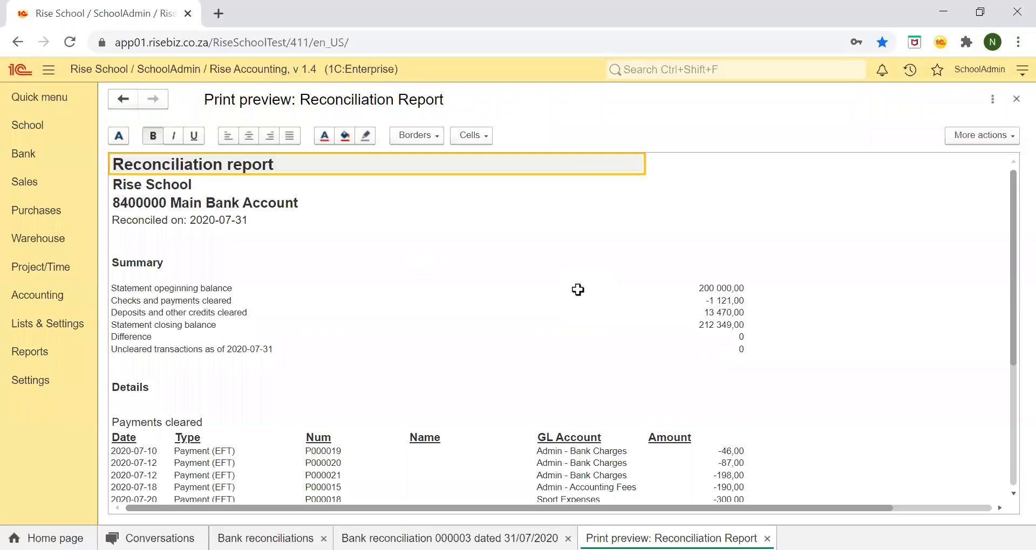
pyautogui.click(1016, 99)
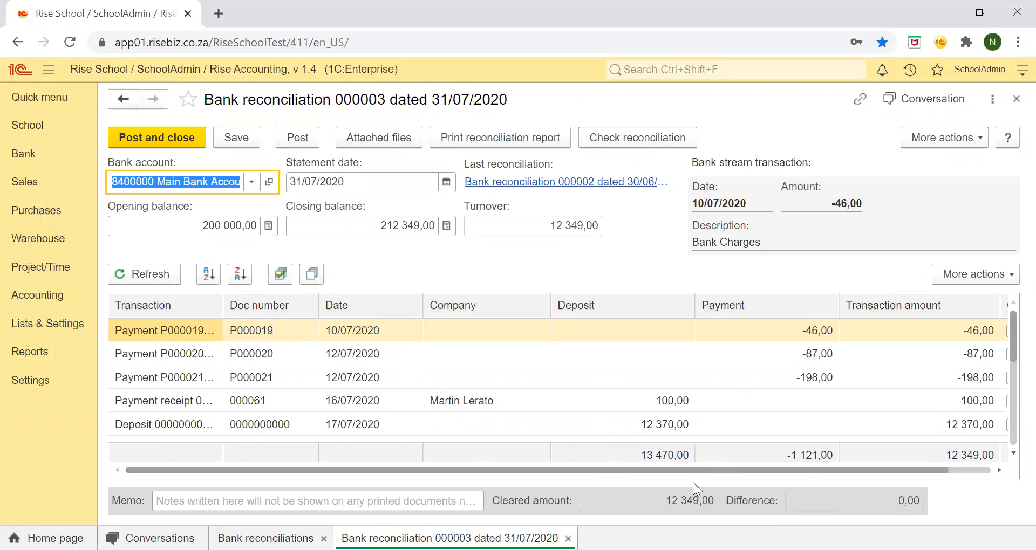
# Remove the cleared mark from all transactions of the 31/07/2020 reconciliation and look through the transaction list.
pyautogui.moveTo(622, 471); pyautogui.dragTo(675, 472)
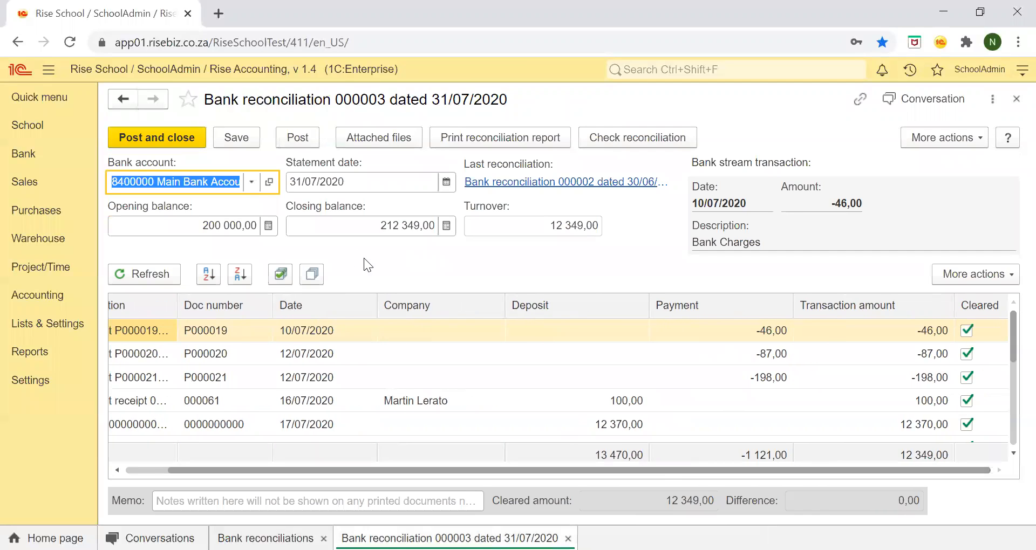
pyautogui.click(312, 274)
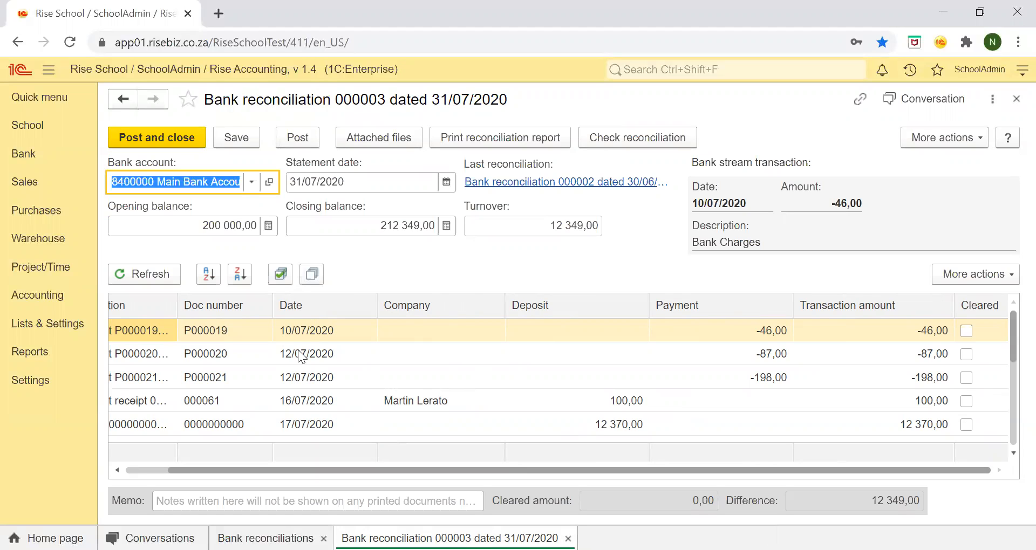
pyautogui.scroll(-3, 309, 399)
pyautogui.scroll(3, 308, 400)
pyautogui.scroll(-3, 309, 399)
pyautogui.scroll(1, 309, 399)
pyautogui.scroll(5, 309, 399)
pyautogui.click(748, 334)
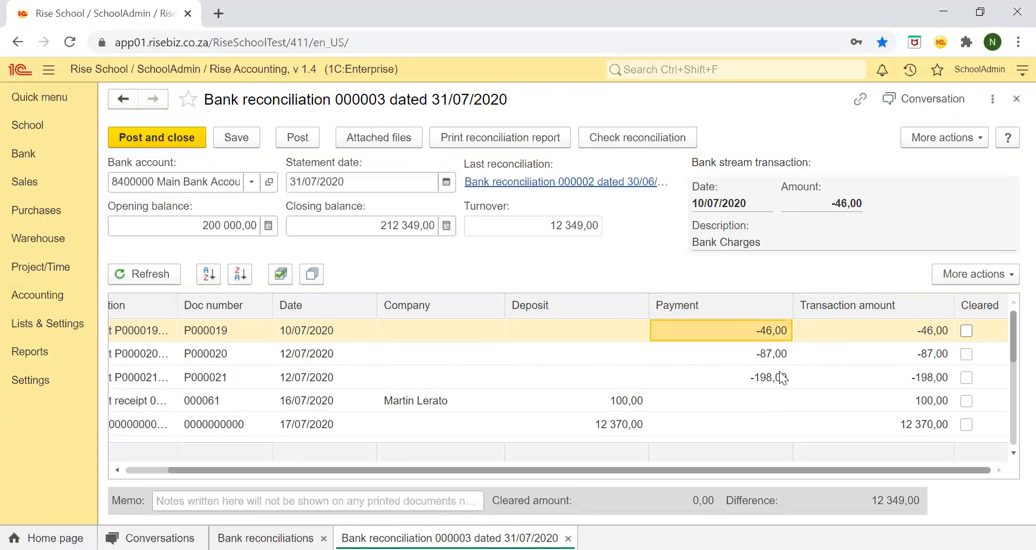
# Mark the -46,00 payment of 10/07/2020 and the -87,00 payment of 12/07/2020 as cleared, and close the reconciliation without saving.
pyautogui.click(966, 332)
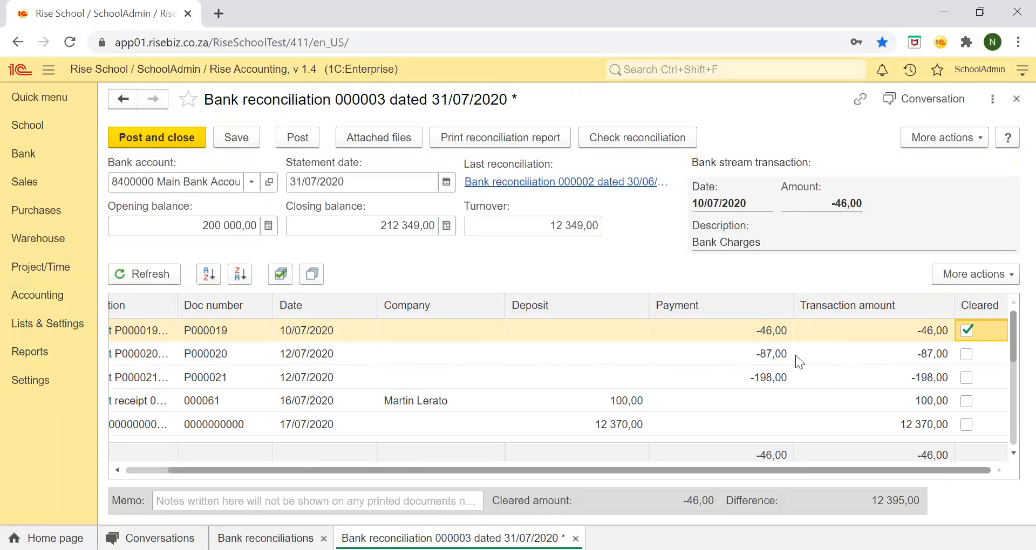
pyautogui.click(967, 356)
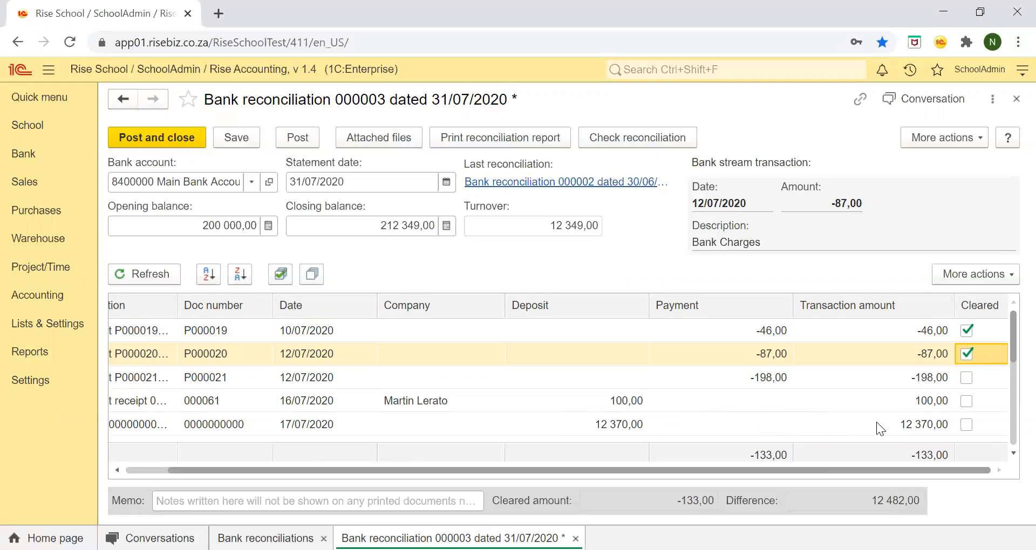
pyautogui.scroll(-2, 854, 419)
pyautogui.scroll(2, 854, 419)
pyautogui.click(1017, 98)
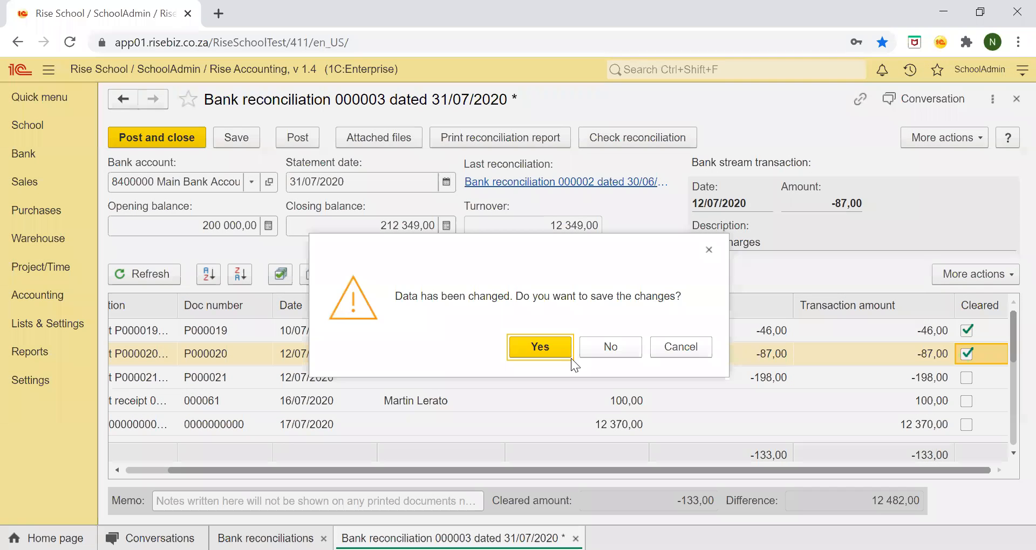
pyautogui.click(609, 349)
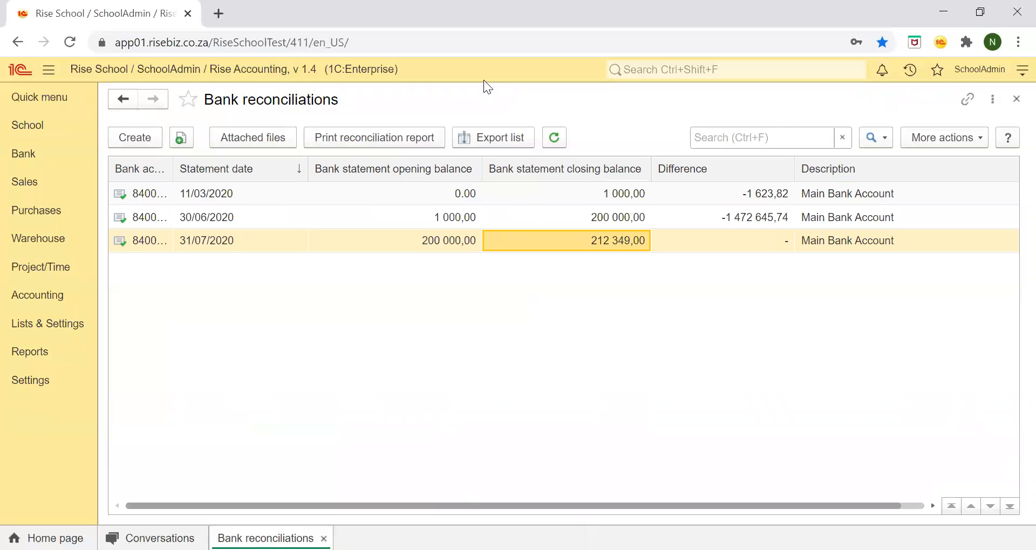